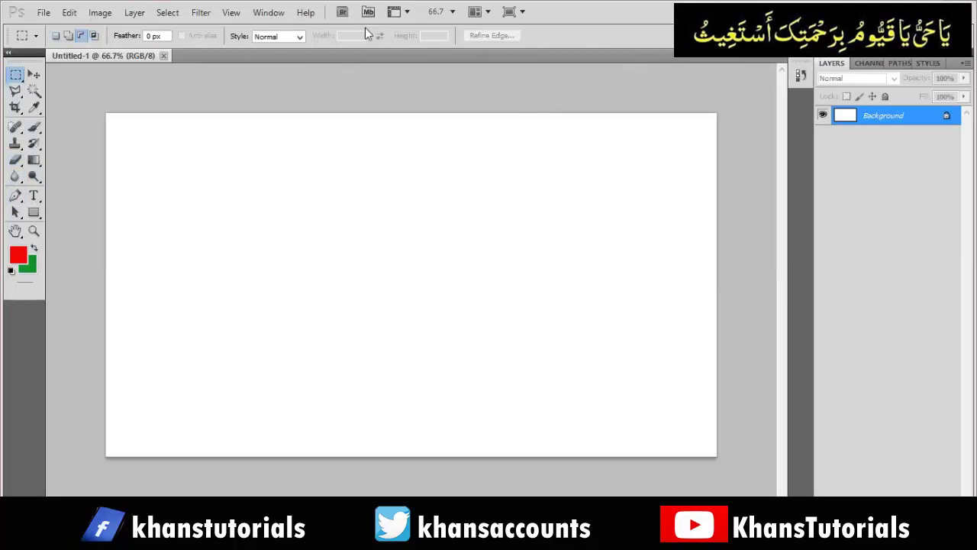
- Activate the Brush tool and adjust its tip to a size of 8 px and a hardness of 2%
left_click(34, 128)
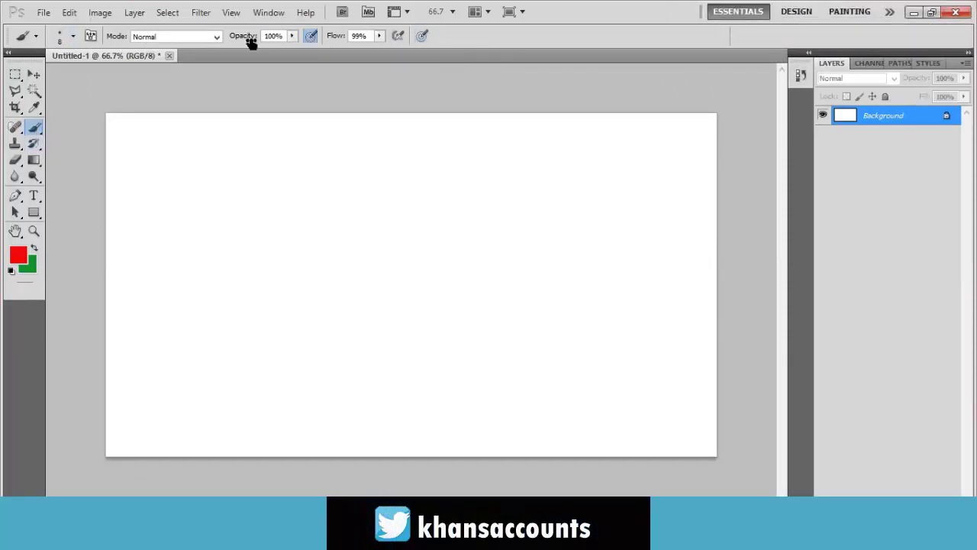
left_click(74, 38)
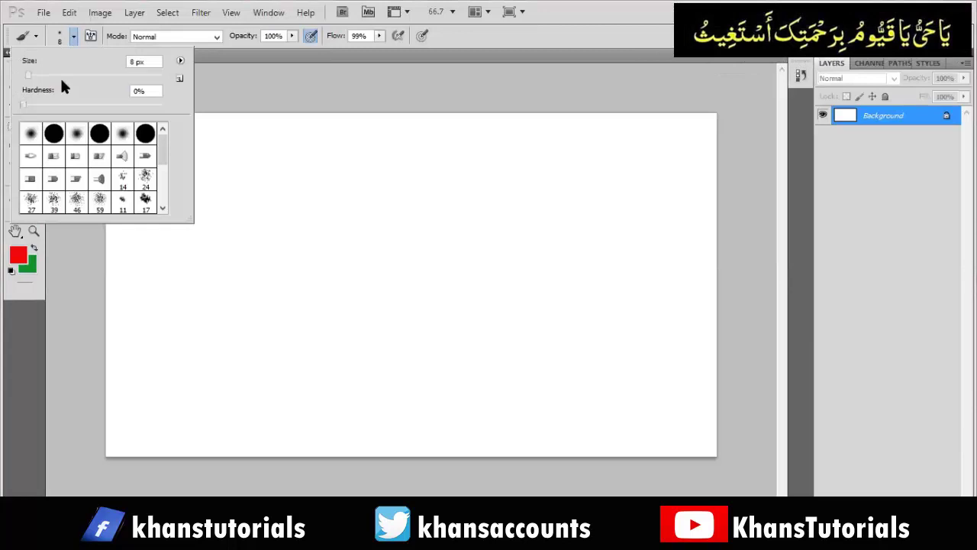
mouse_move(31, 74)
left_mouse_down()
mouse_move(94, 75)
mouse_move(47, 79)
left_mouse_up()
left_click_drag(58, 79, 51, 79)
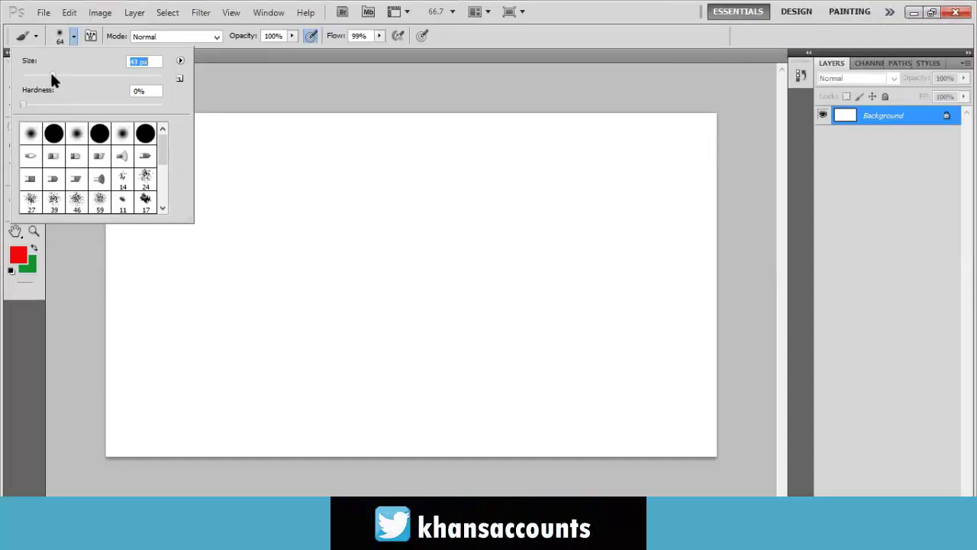
left_click_drag(48, 75, 32, 75)
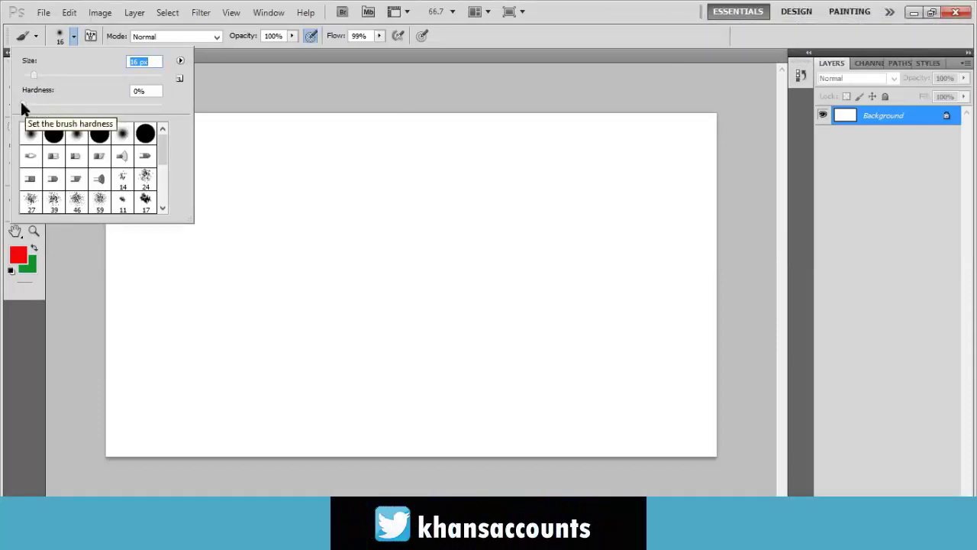
mouse_move(22, 104)
left_mouse_down()
mouse_move(53, 105)
mouse_move(25, 104)
left_mouse_up()
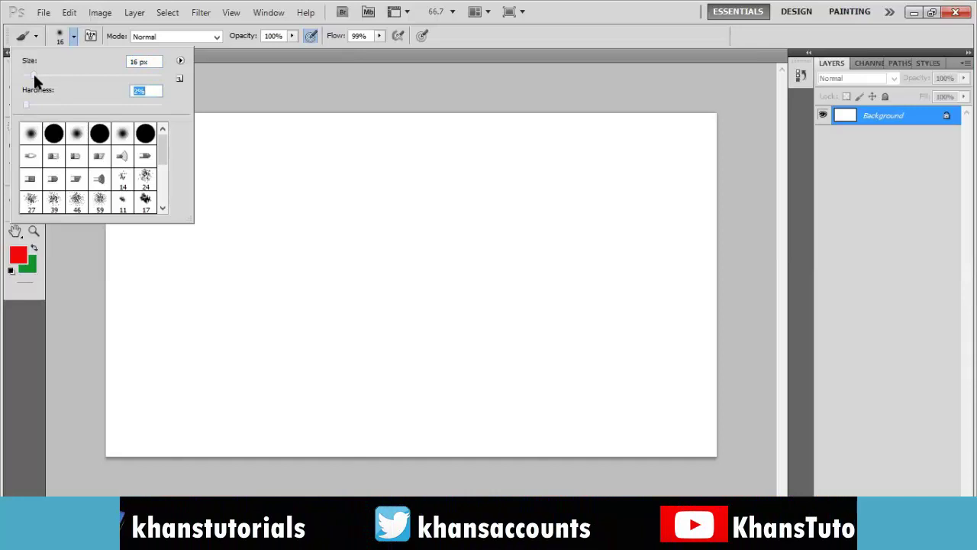
left_click(33, 72)
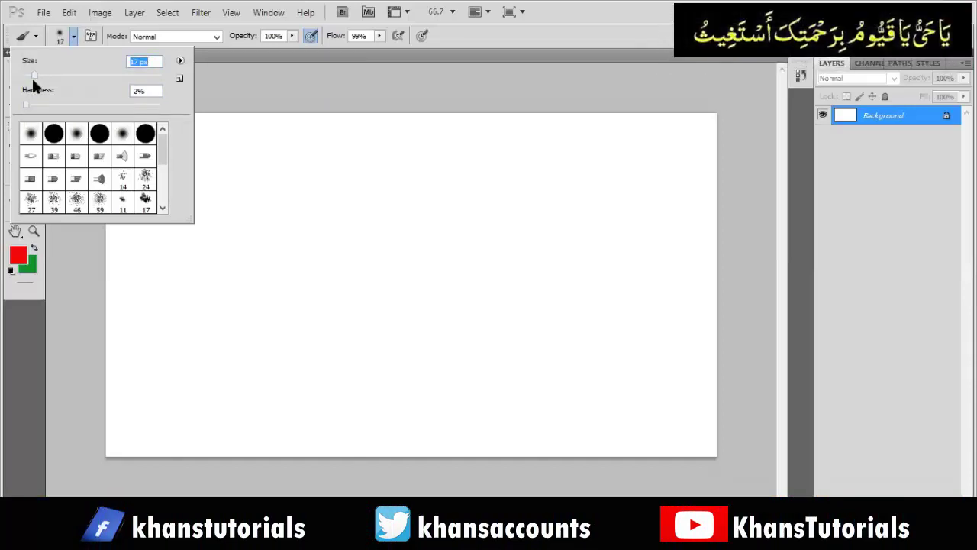
left_click_drag(33, 73, 26, 74)
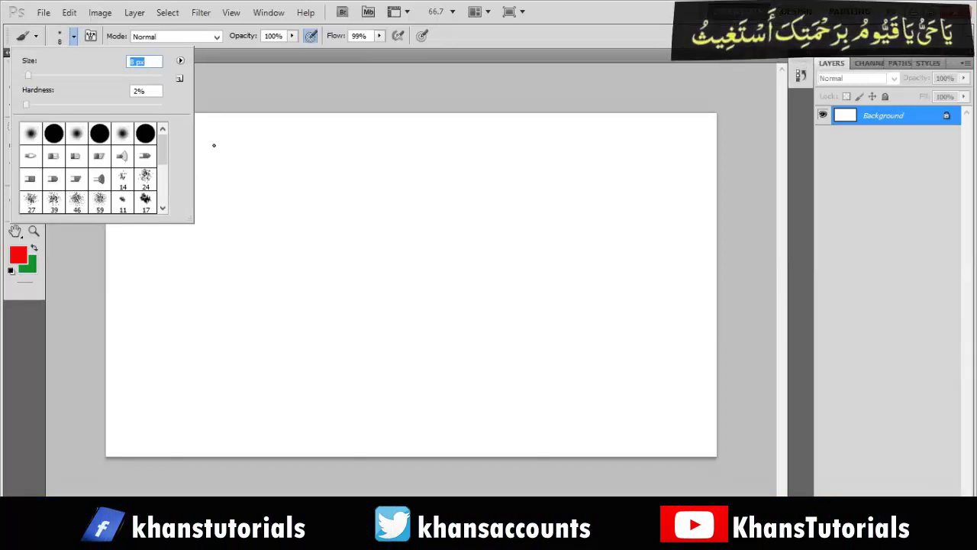
- Choose the hard round brush tip with 100% hardness and paint a thin wavy red stroke across the top of the canvas
left_click(47, 136)
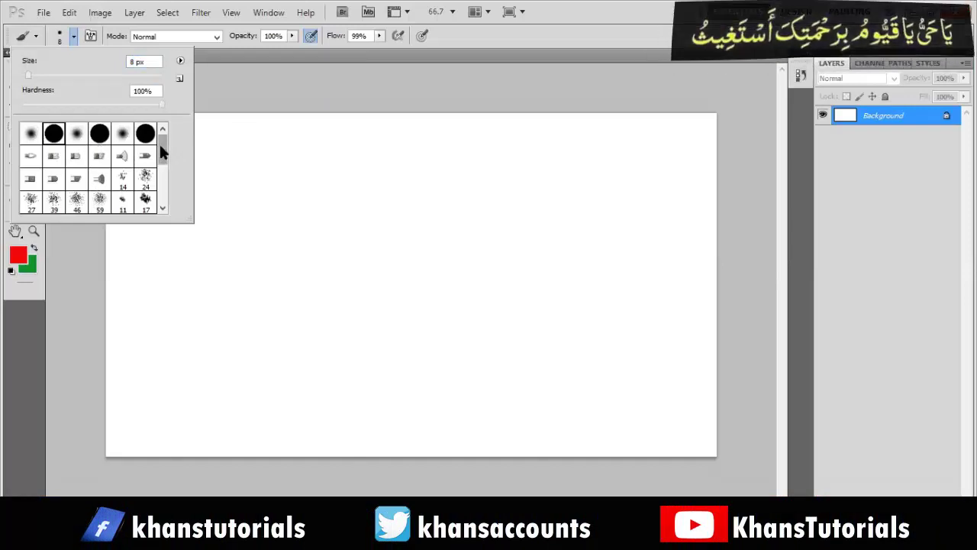
mouse_move(160, 145)
left_mouse_down()
mouse_move(163, 162)
mouse_move(166, 130)
left_mouse_up()
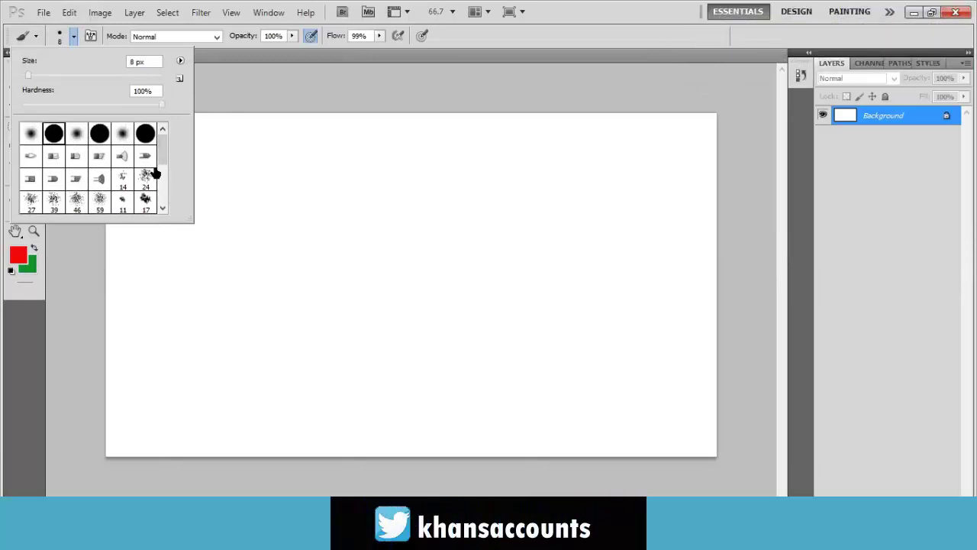
left_click(74, 37)
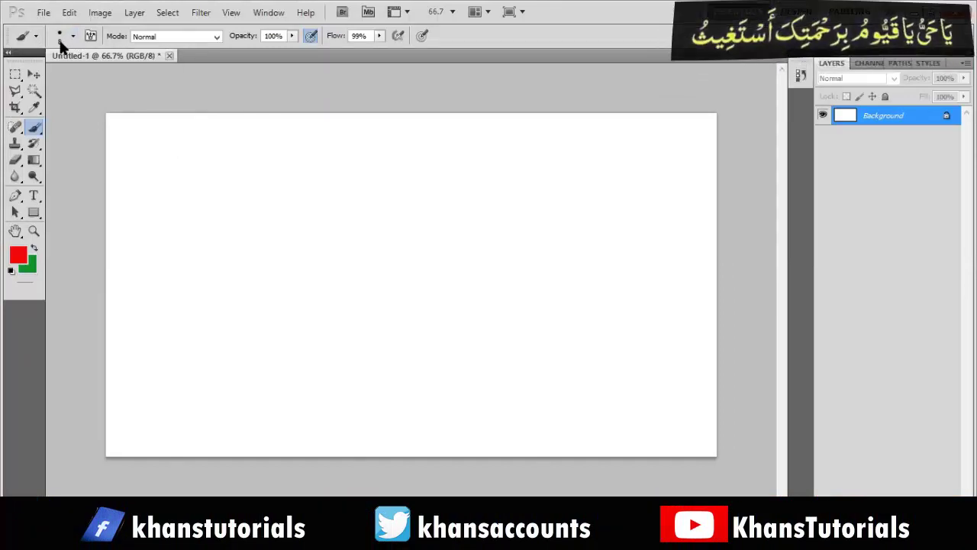
left_click_drag(118, 126, 158, 157)
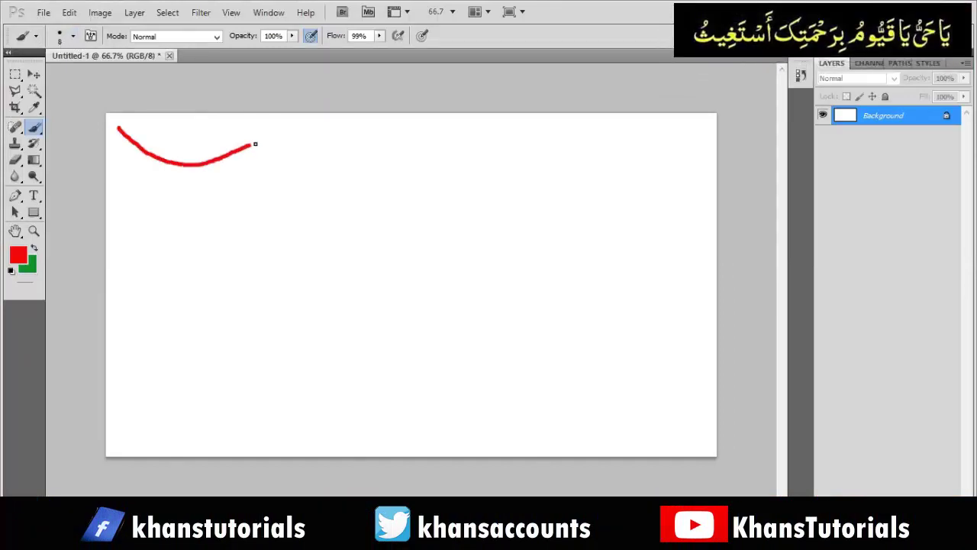
mouse_move(319, 159)
left_mouse_down()
mouse_move(367, 136)
mouse_move(435, 159)
mouse_move(509, 138)
mouse_move(560, 161)
mouse_move(633, 140)
mouse_move(670, 161)
left_mouse_up()
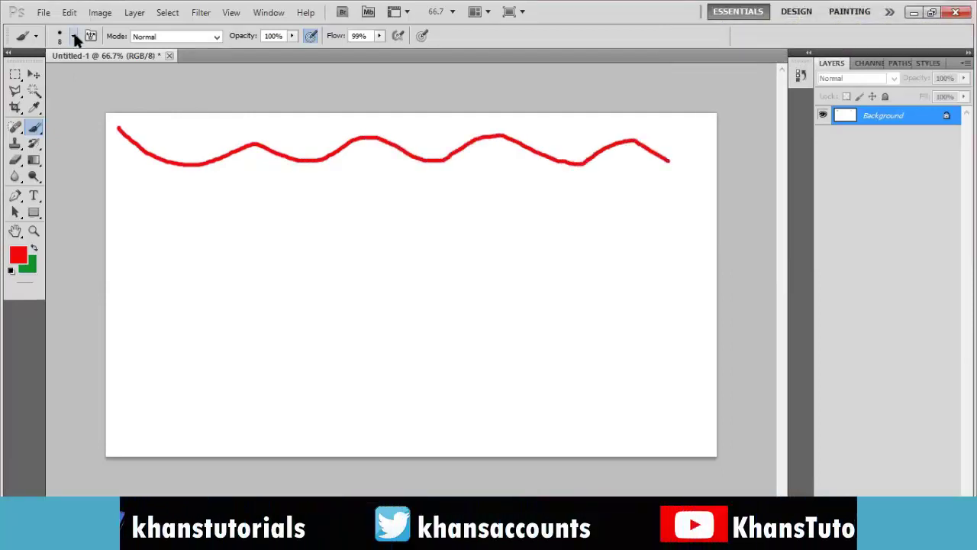
- Set the brush size to 30 px and paint a dot and a thick wavy red stroke below the thin one
left_click(74, 35)
left_click_drag(27, 74, 43, 76)
type("30")
key("Tab")
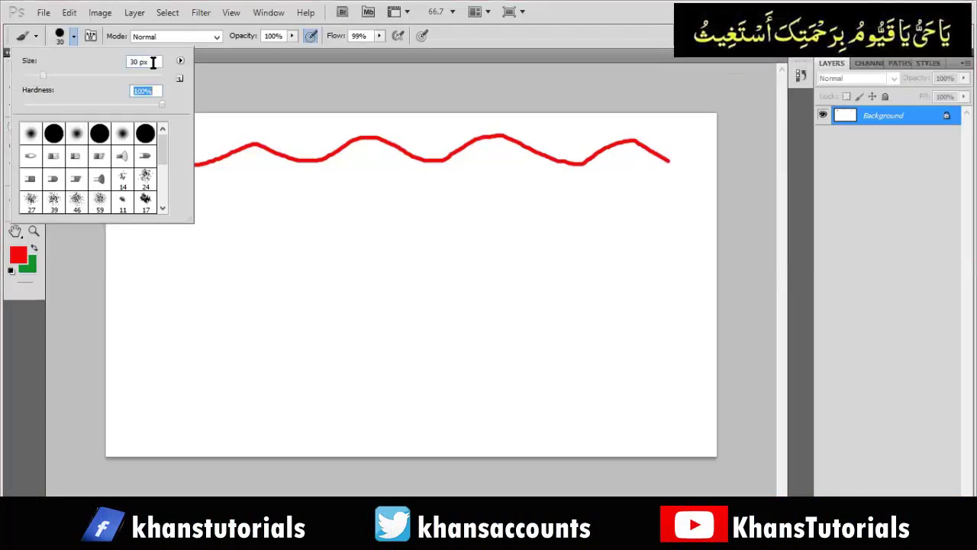
left_click(242, 215)
mouse_move(123, 179)
left_mouse_down()
mouse_move(230, 196)
mouse_move(255, 186)
mouse_move(312, 204)
mouse_move(378, 188)
mouse_move(414, 213)
mouse_move(448, 212)
mouse_move(487, 186)
mouse_move(570, 211)
mouse_move(589, 269)
left_mouse_up()
- Set the brush to 45 px and 80% hardness, and paint a wavy red stroke across the middle of the canvas
left_click(74, 37)
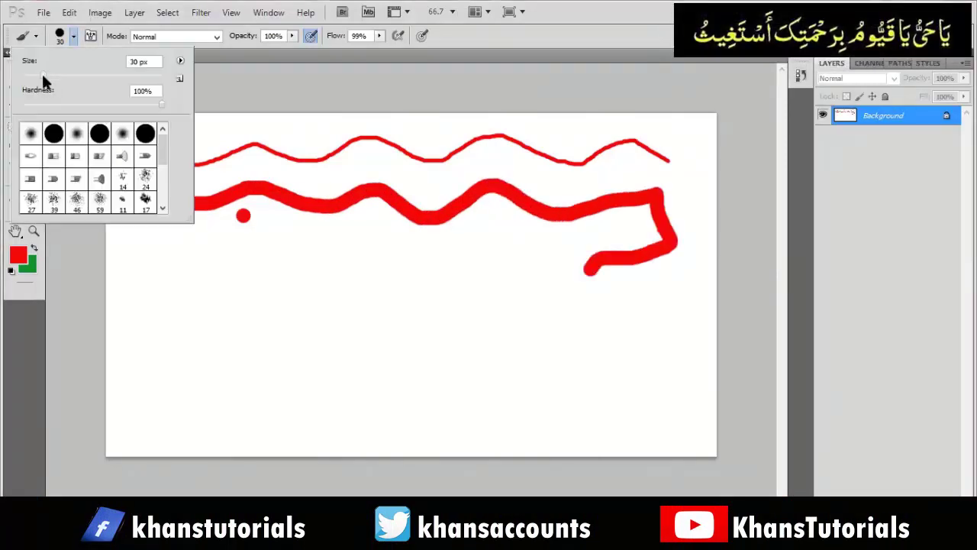
mouse_move(41, 76)
left_mouse_down()
mouse_move(62, 78)
mouse_move(43, 74)
mouse_move(53, 72)
left_mouse_up()
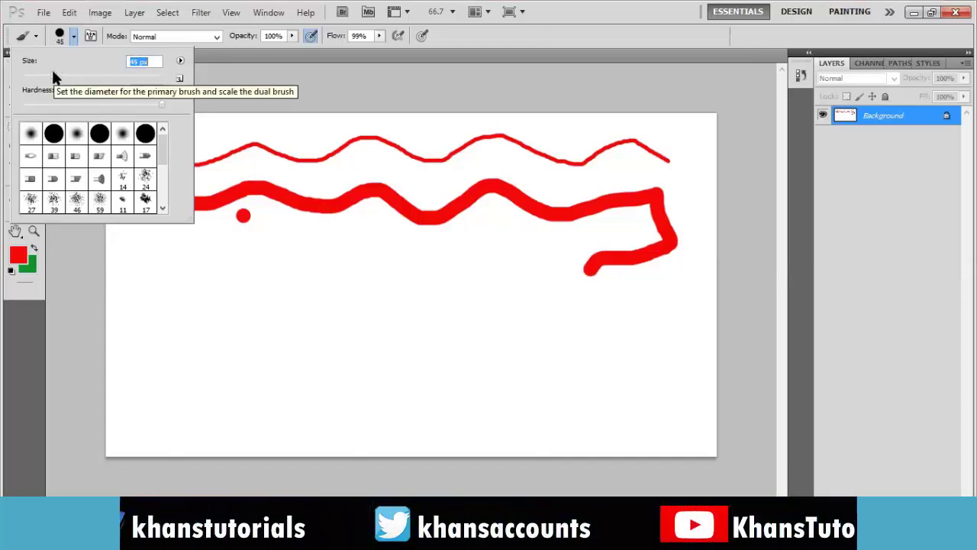
left_click_drag(160, 105, 24, 105)
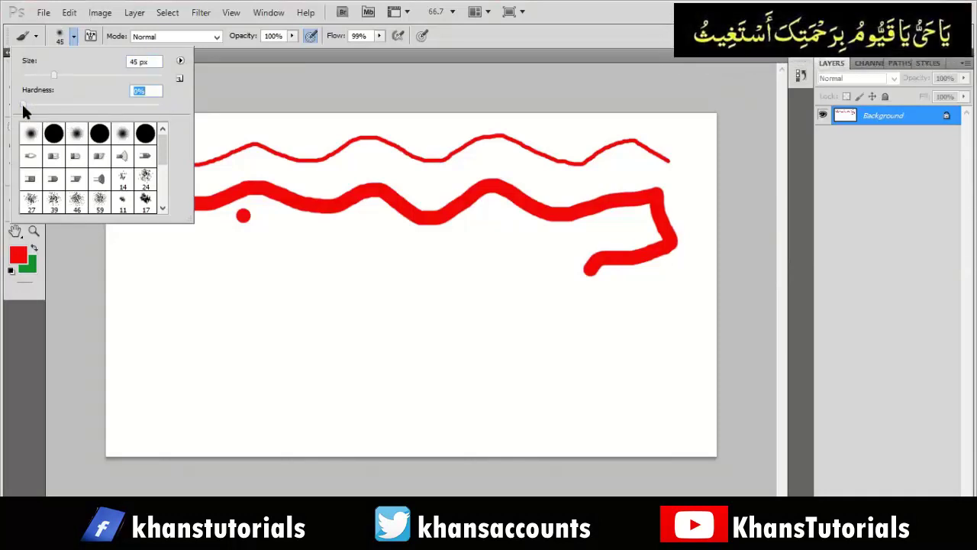
mouse_move(23, 105)
left_mouse_down()
mouse_move(162, 99)
mouse_move(159, 107)
left_mouse_up()
type("80")
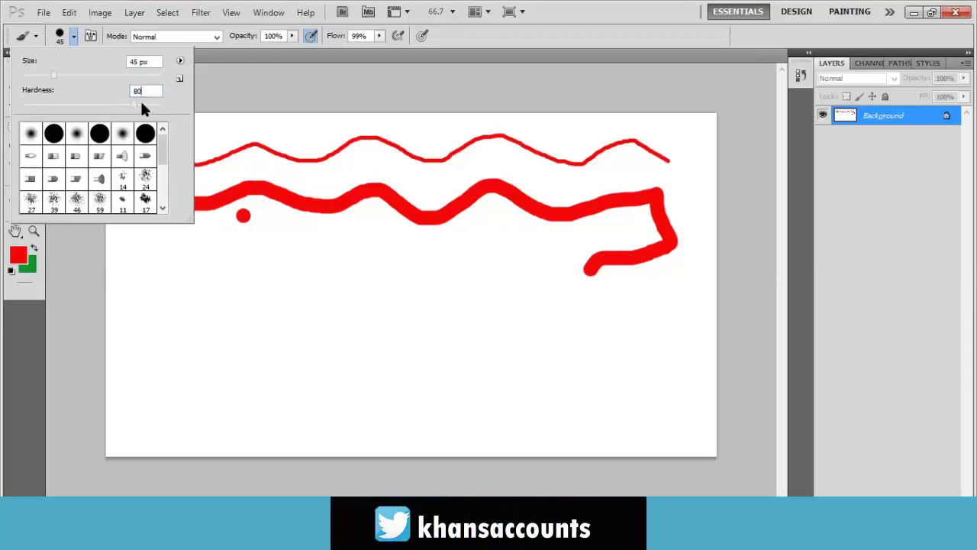
key("Return")
mouse_move(163, 266)
left_mouse_down()
mouse_move(360, 312)
mouse_move(430, 294)
mouse_move(512, 323)
left_mouse_up()
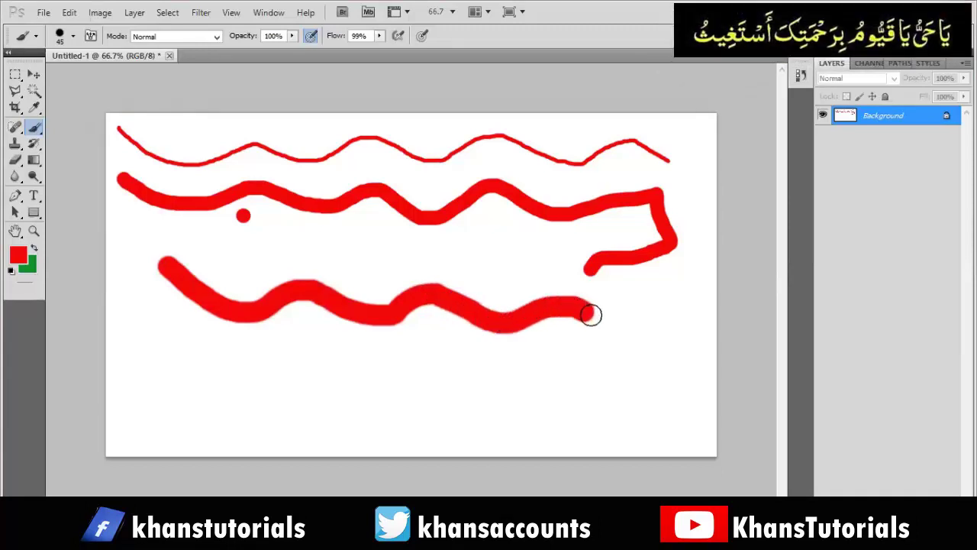
left_click_drag(672, 307, 710, 347)
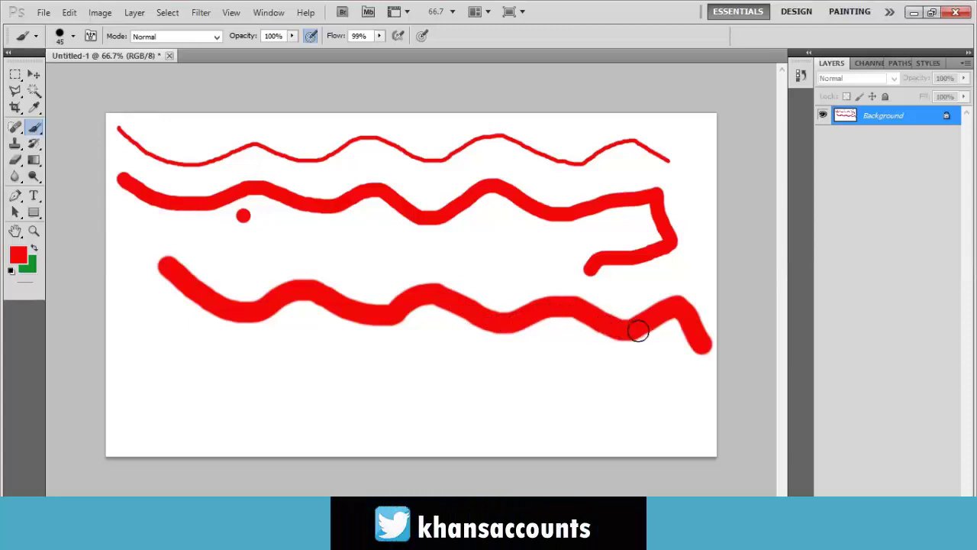
- Reduce the brush hardness to 50% and paint a soft-edged wavy red stroke across the lower part of the canvas
left_click(73, 36)
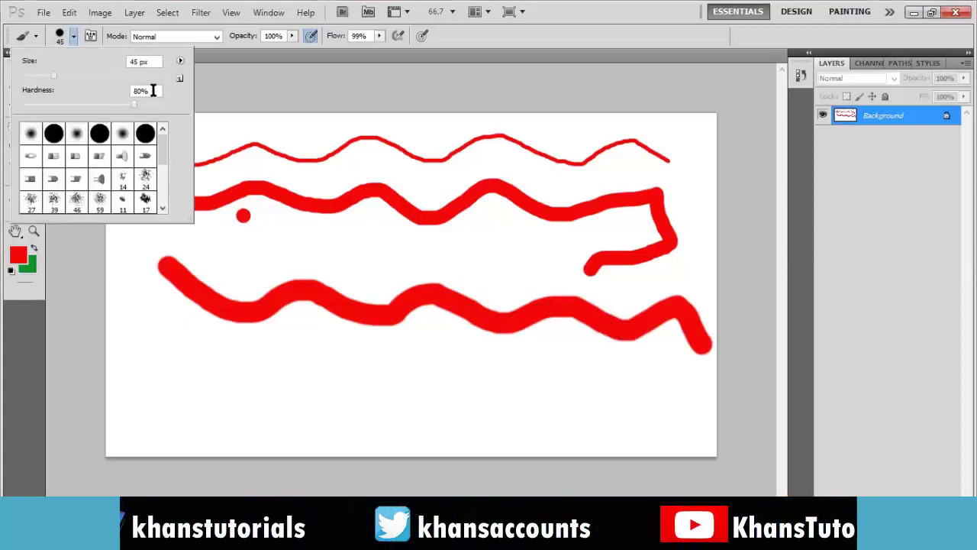
type("50")
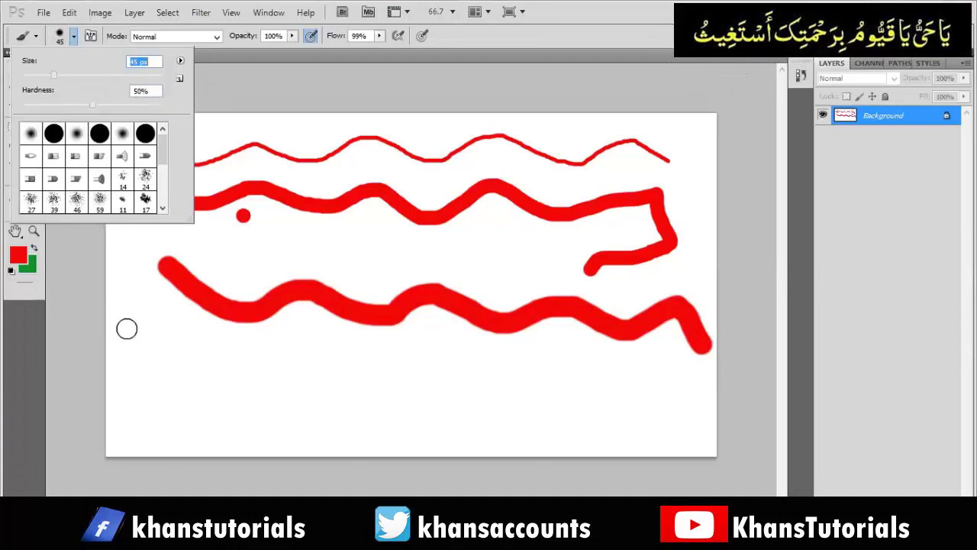
mouse_move(127, 328)
left_mouse_down()
mouse_move(153, 367)
mouse_move(179, 379)
mouse_move(256, 368)
mouse_move(305, 399)
mouse_move(381, 377)
mouse_move(414, 397)
mouse_move(453, 404)
mouse_move(488, 384)
mouse_move(566, 408)
mouse_move(638, 385)
mouse_move(684, 435)
left_mouse_up()
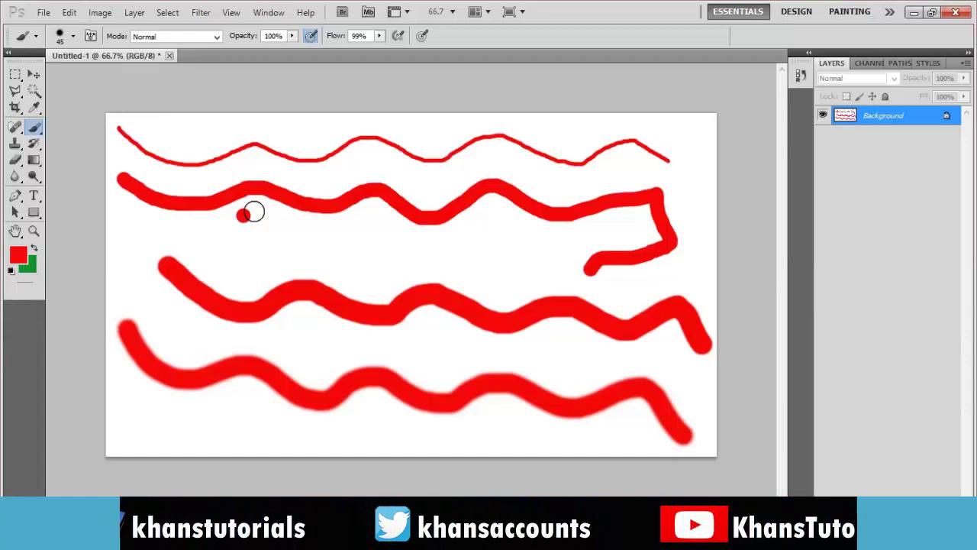
- Set the foreground colour to near-black 030000 and paint a short wavy stroke between the second and third red strokes
left_click(18, 258)
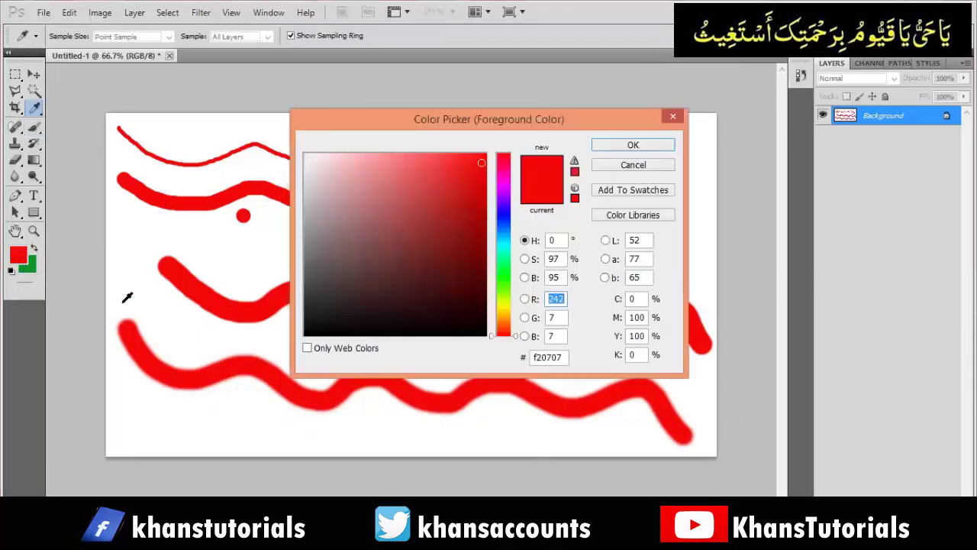
left_click(483, 333)
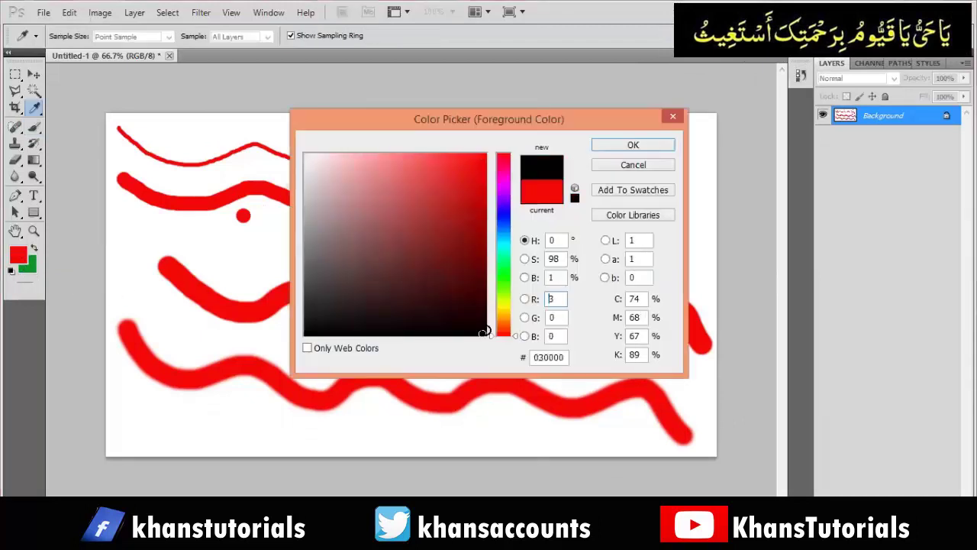
left_click(633, 146)
key("b")
mouse_move(217, 251)
left_mouse_down()
mouse_move(280, 255)
mouse_move(310, 242)
mouse_move(366, 260)
mouse_move(410, 251)
mouse_move(458, 262)
mouse_move(502, 247)
mouse_move(526, 262)
left_mouse_up()
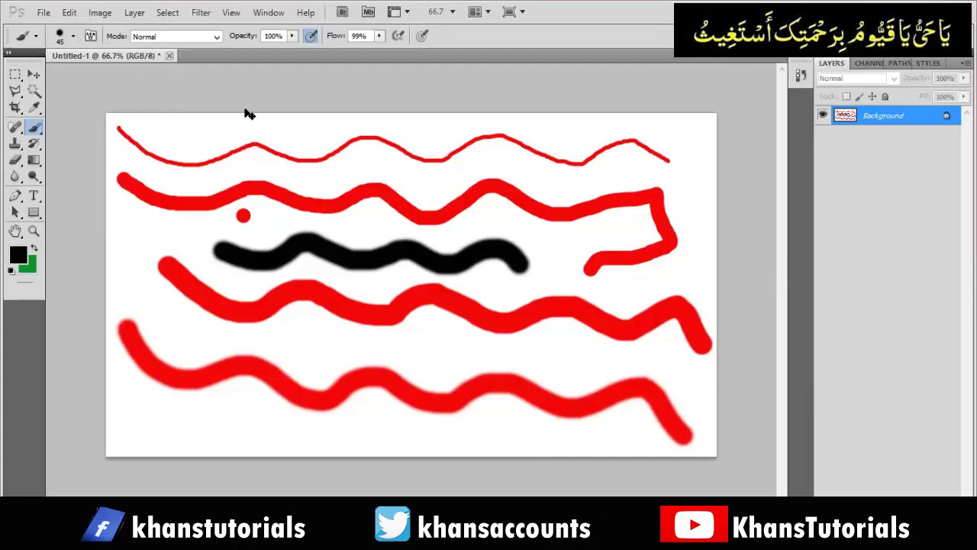
- Undo the black stroke and all the red brush marks, back to the blank canvas
key("ctrl+z")
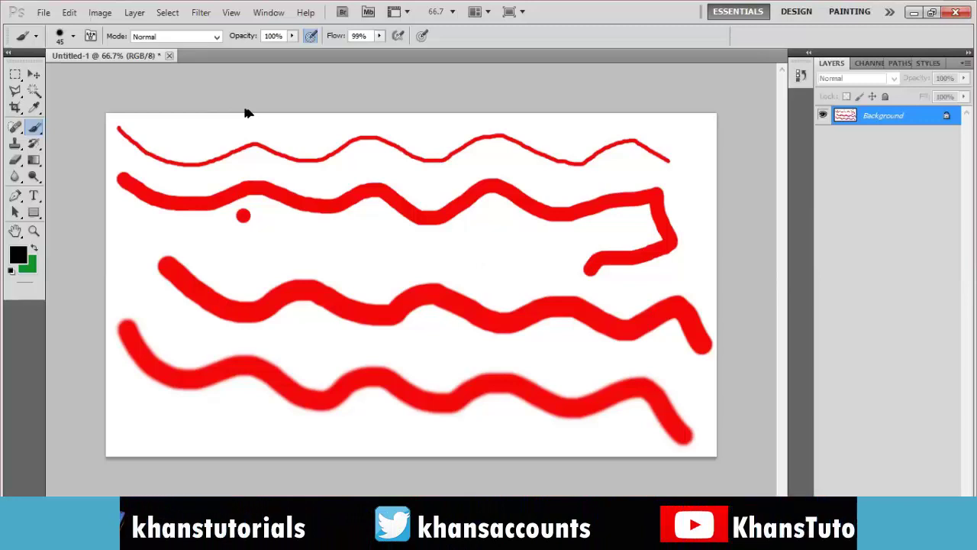
key("ctrl+alt+z")
key("ctrl+alt+z")
key("ctrl+alt+z")
key("ctrl+alt+z")
key("ctrl+alt+z")
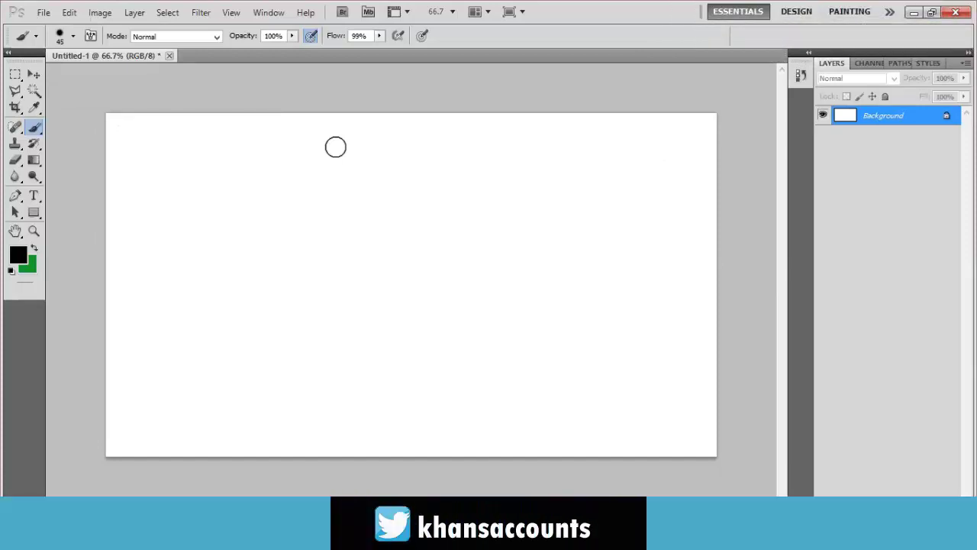
- Choose the Dune Grass brush tip at 112 px from the brush presets
left_click(73, 36)
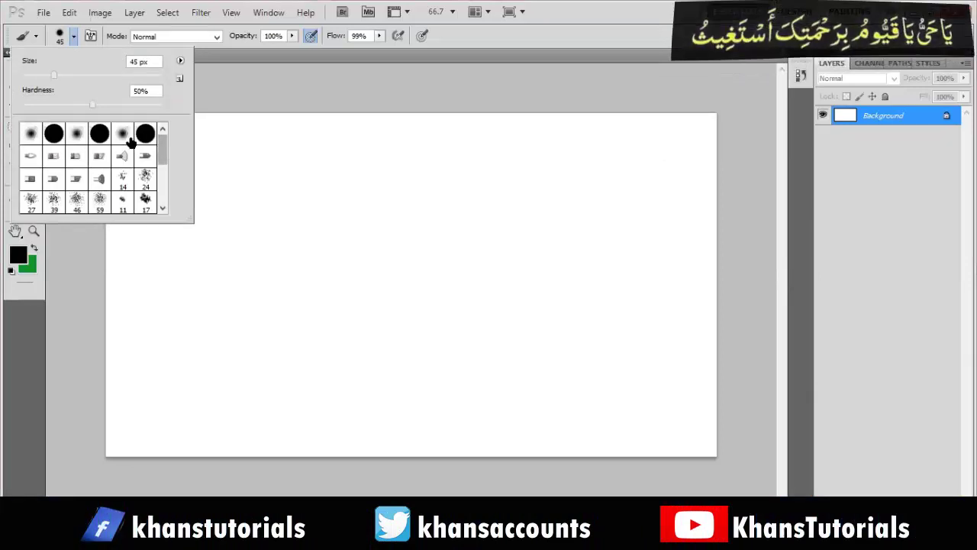
mouse_move(161, 148)
left_mouse_down()
mouse_move(164, 181)
mouse_move(166, 170)
left_mouse_up()
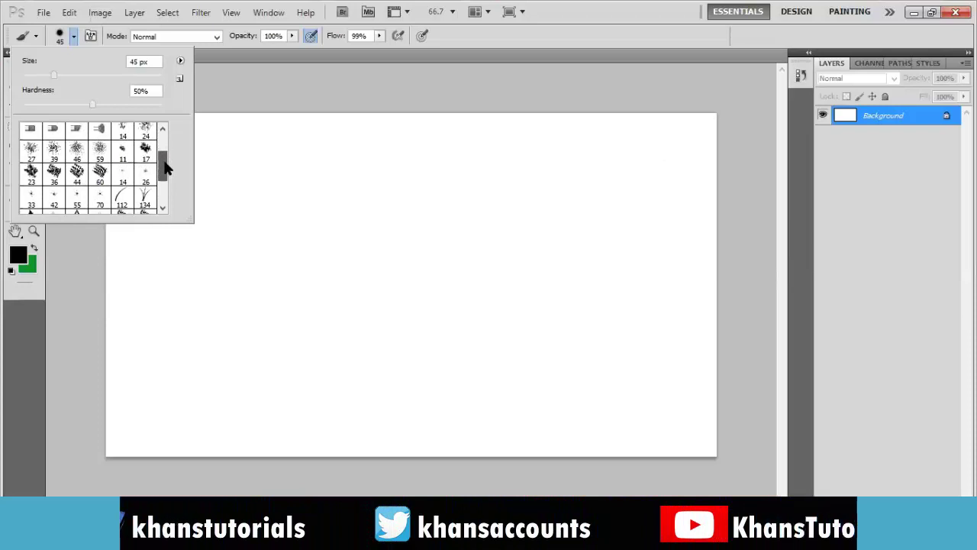
mouse_move(166, 169)
left_mouse_down()
mouse_move(163, 137)
mouse_move(163, 191)
mouse_move(169, 179)
left_mouse_up()
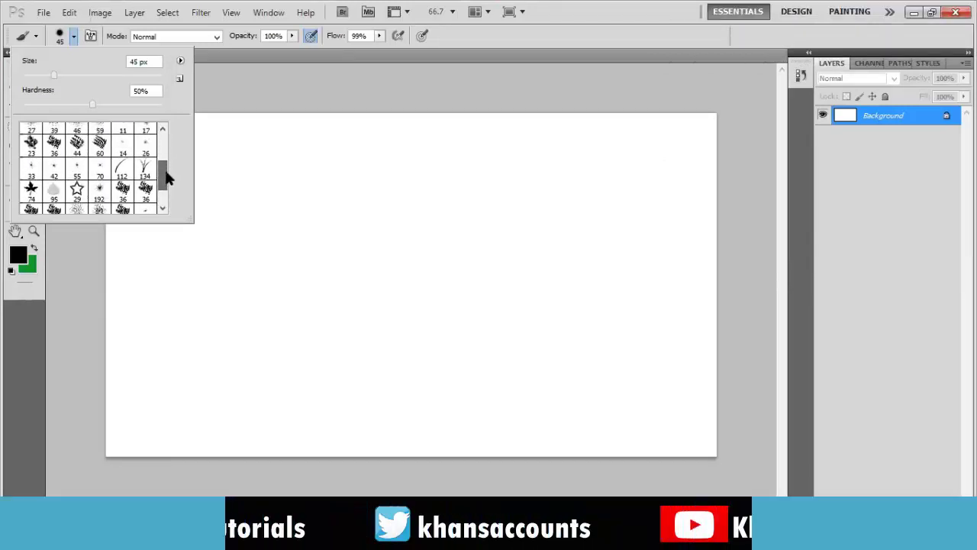
left_click(122, 177)
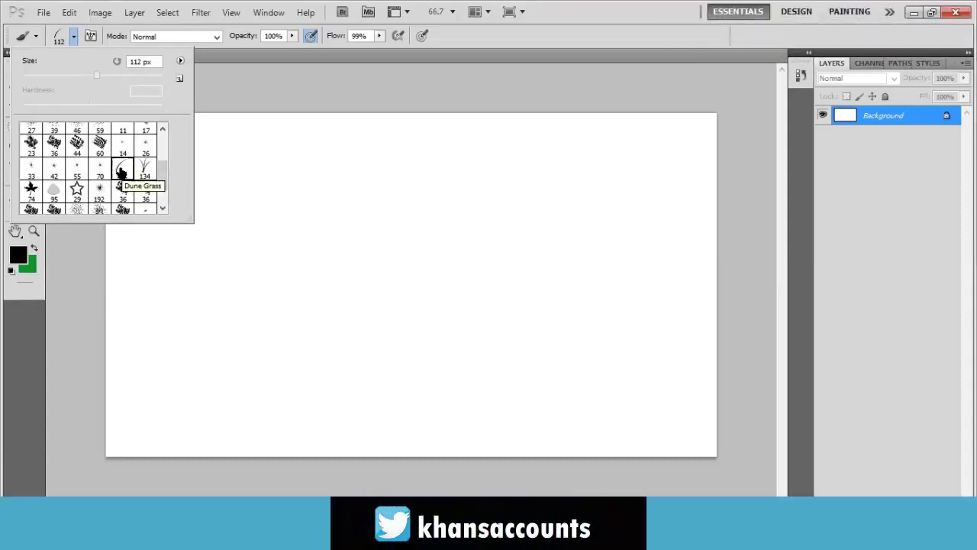
left_click(238, 96)
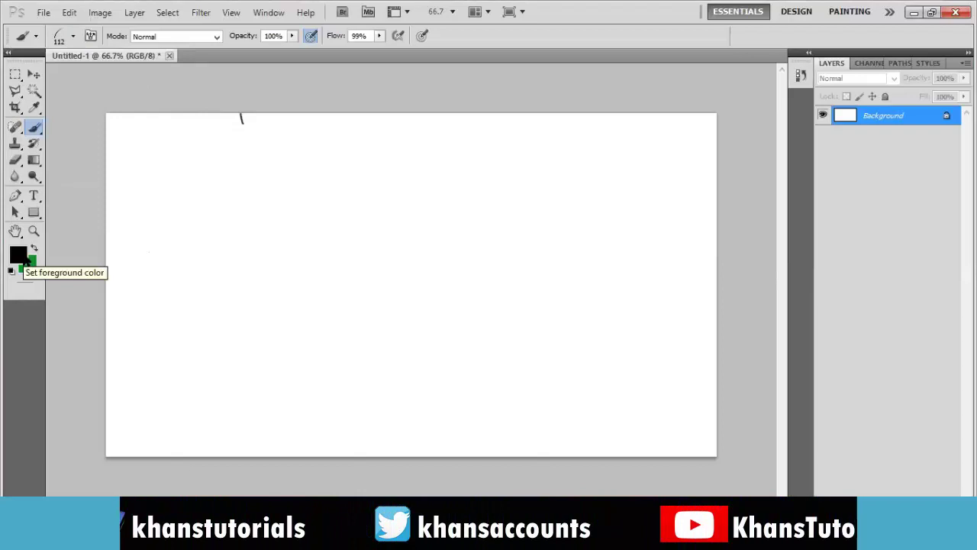
- Set the foreground colour to a bright green
left_click(23, 261)
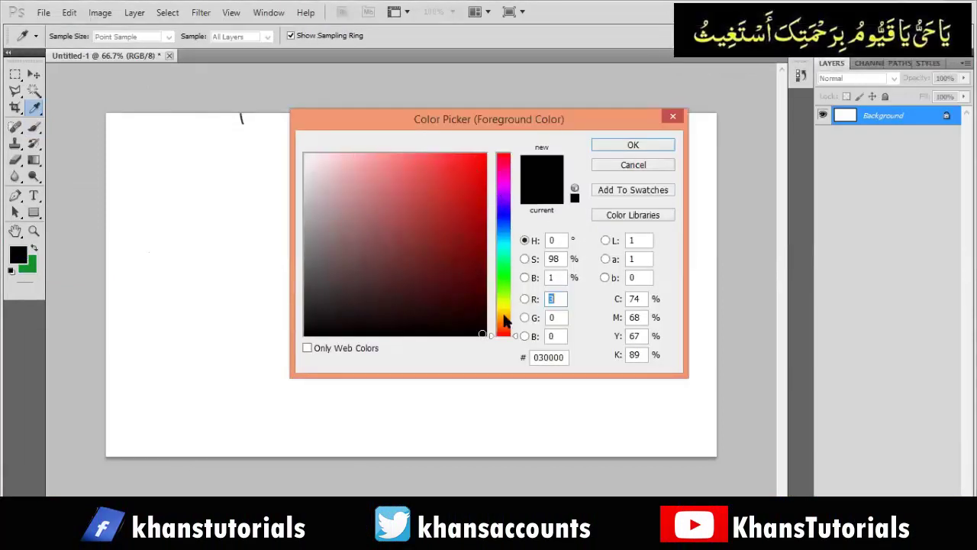
left_click(505, 279)
left_click(467, 207)
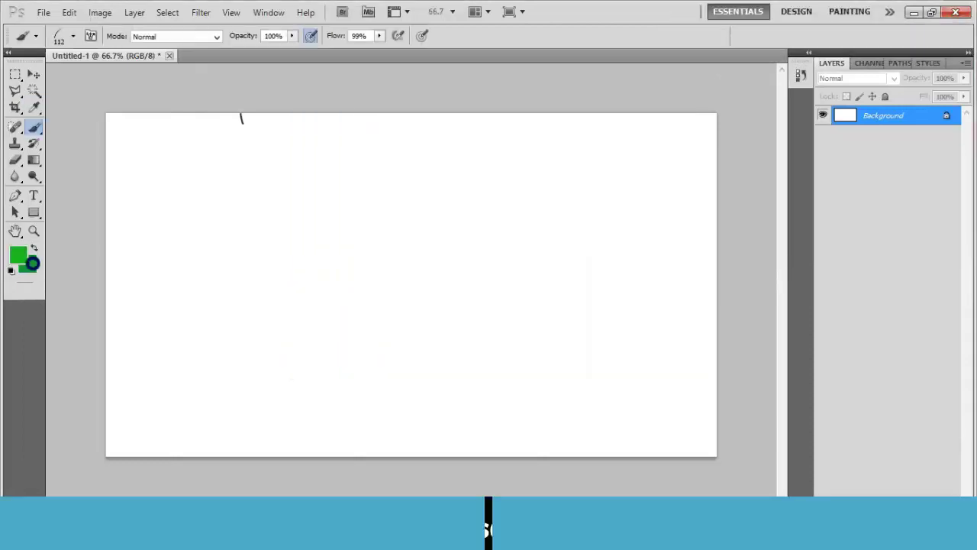
- Set the background colour to orange f06f08 and paint a full-width strip of dune grass along the bottom of the canvas
left_click(32, 263)
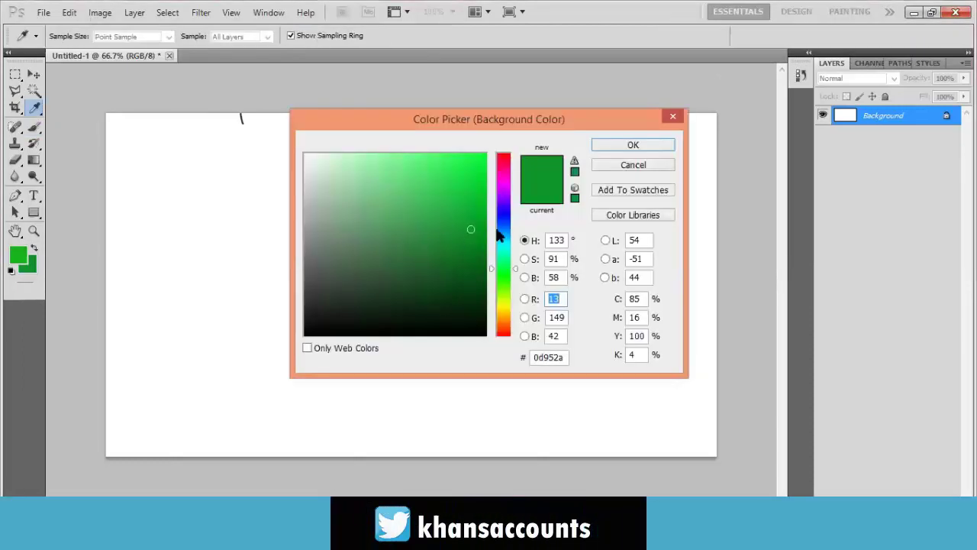
left_click(505, 322)
left_click(481, 165)
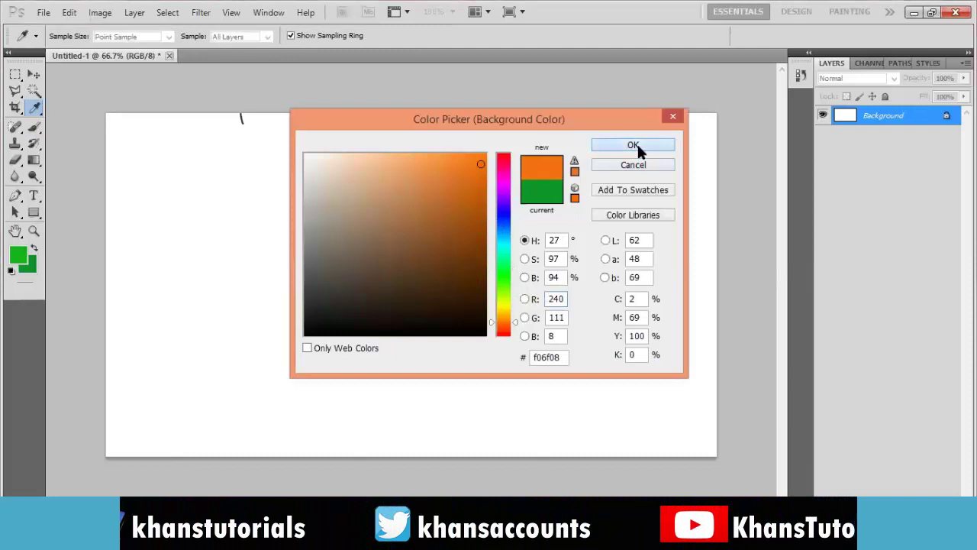
left_click(633, 145)
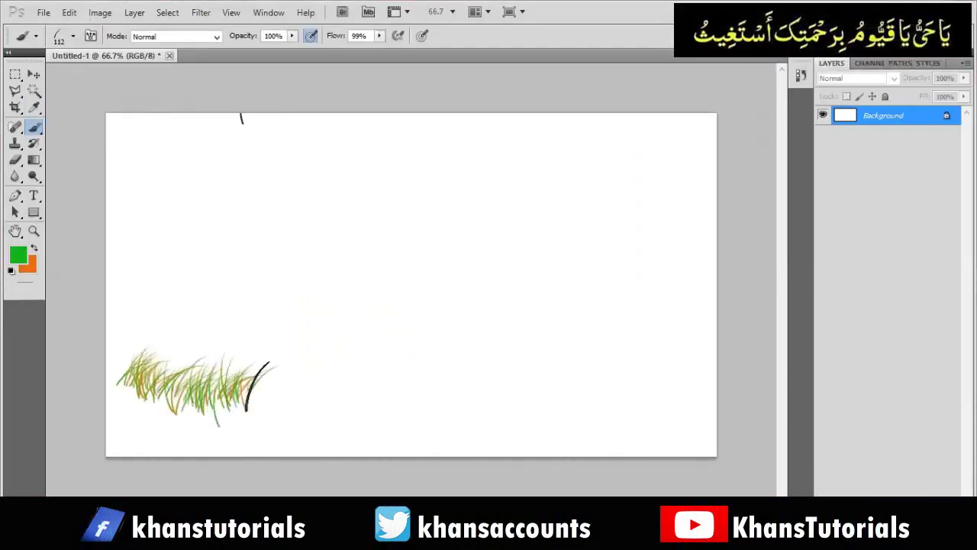
mouse_move(340, 386)
left_mouse_down()
mouse_move(388, 385)
mouse_move(459, 373)
mouse_move(658, 385)
mouse_move(691, 399)
mouse_move(684, 415)
mouse_move(662, 417)
mouse_move(416, 410)
left_mouse_up()
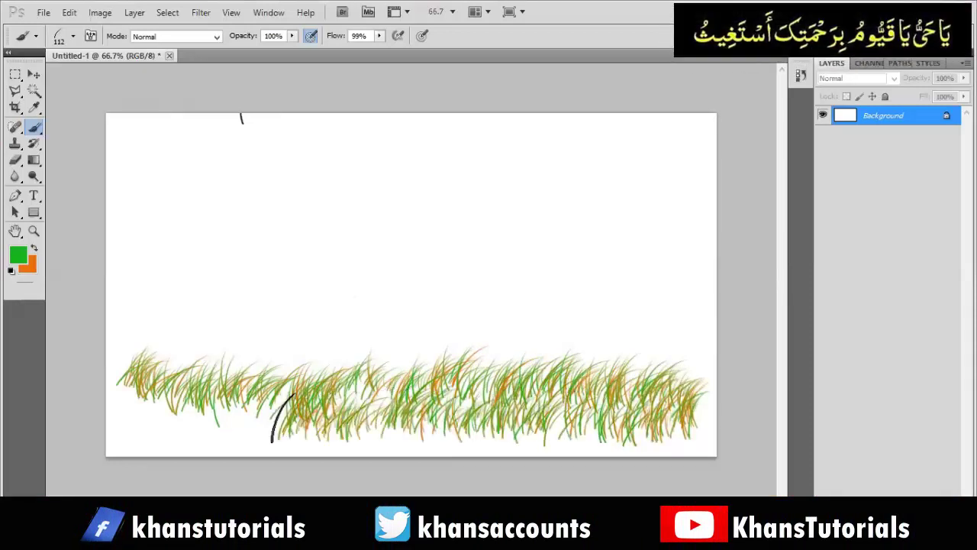
mouse_move(177, 424)
left_mouse_down()
mouse_move(136, 412)
mouse_move(123, 421)
mouse_move(126, 398)
mouse_move(168, 414)
mouse_move(271, 416)
left_mouse_up()
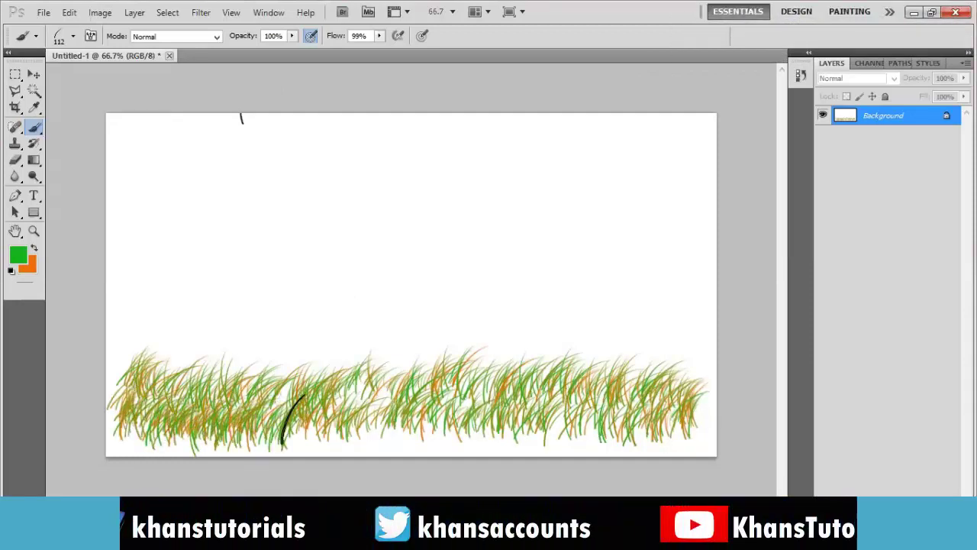
- Set the grass brush size to 200 px and paint larger grass rows across the middle and upper parts of the canvas
left_click(73, 38)
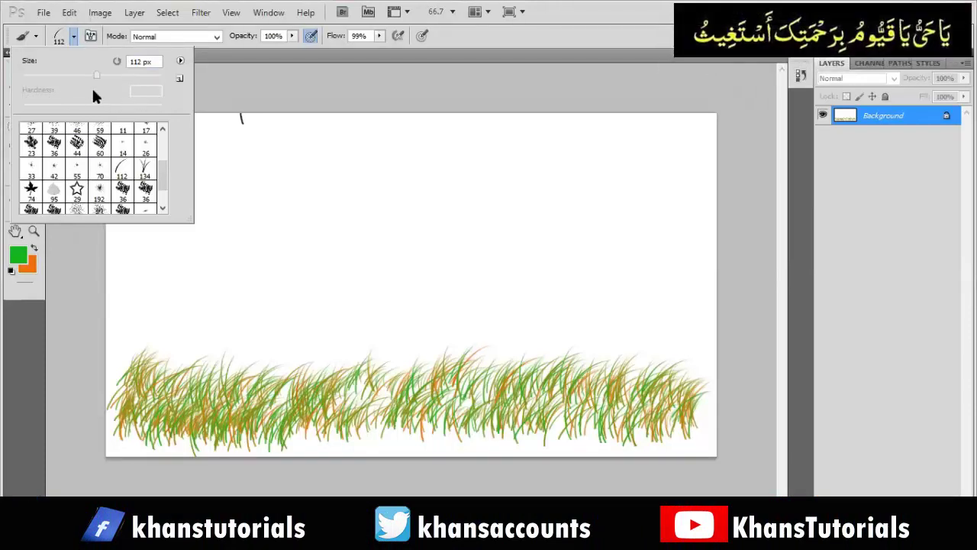
left_click(133, 62)
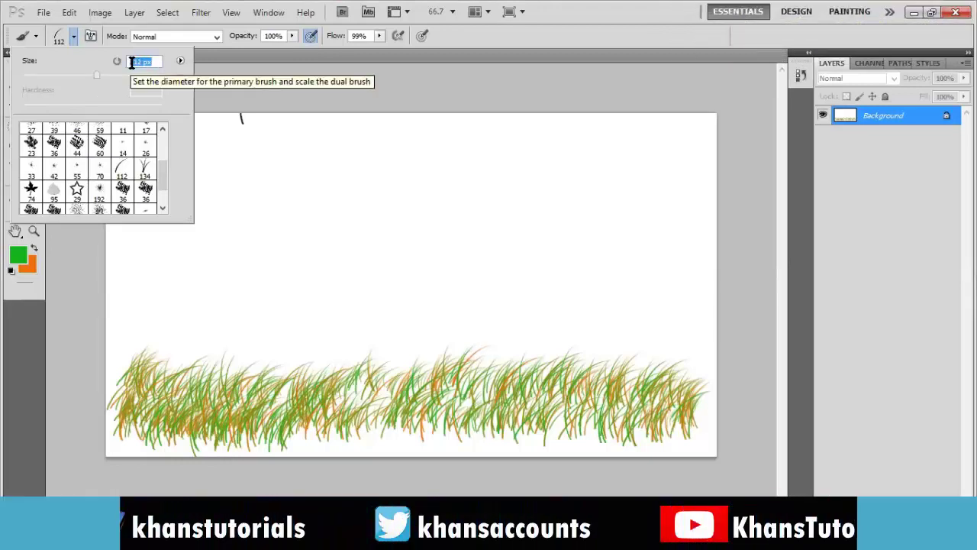
type("200")
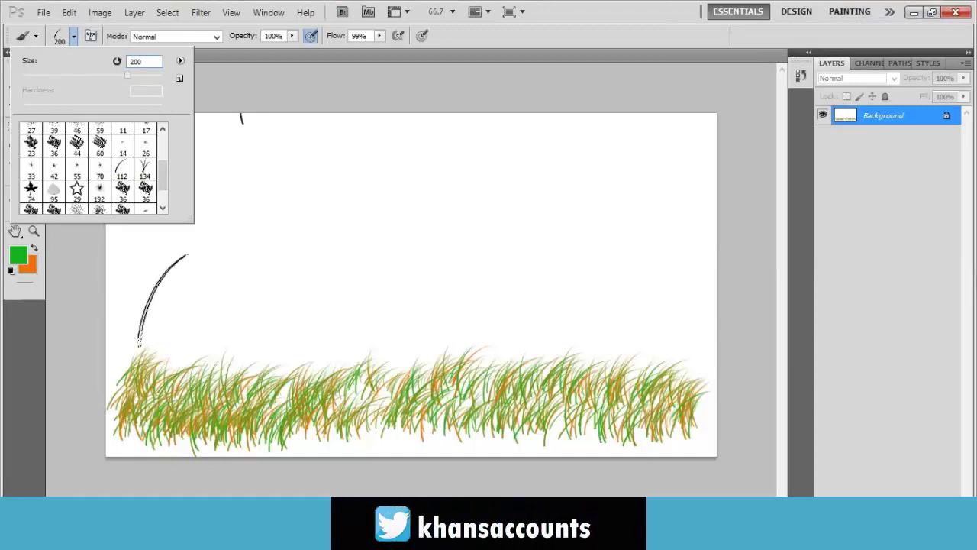
mouse_move(163, 301)
left_mouse_down()
mouse_move(241, 307)
mouse_move(294, 274)
mouse_move(365, 283)
mouse_move(556, 275)
mouse_move(643, 295)
mouse_move(670, 282)
mouse_move(679, 244)
mouse_move(656, 251)
mouse_move(618, 289)
mouse_move(580, 301)
mouse_move(478, 297)
mouse_move(296, 248)
mouse_move(164, 261)
mouse_move(145, 291)
mouse_move(212, 315)
left_mouse_up()
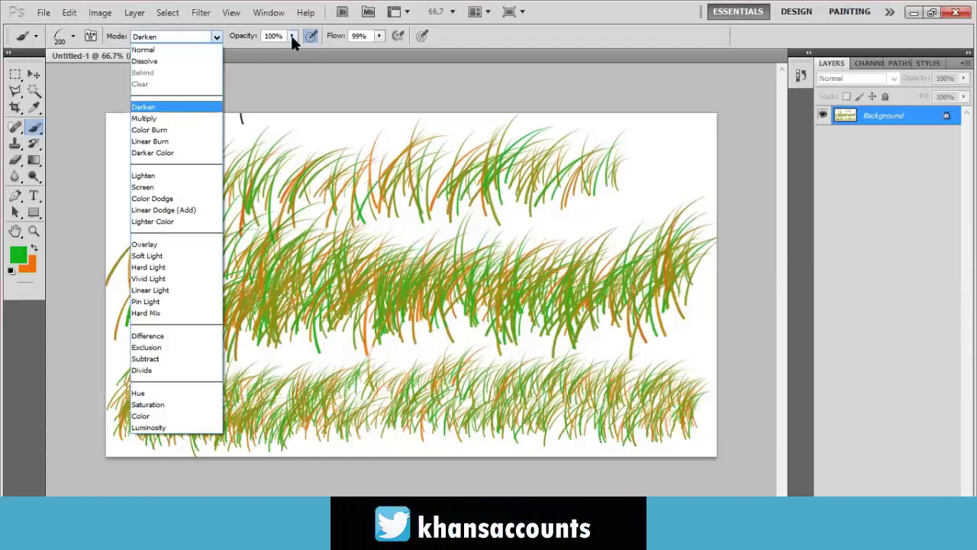
- Set the brush blending mode to Darken and the opacity to 70%, and paint grass in the upper-right part of the canvas
left_click(292, 36)
left_click(292, 36)
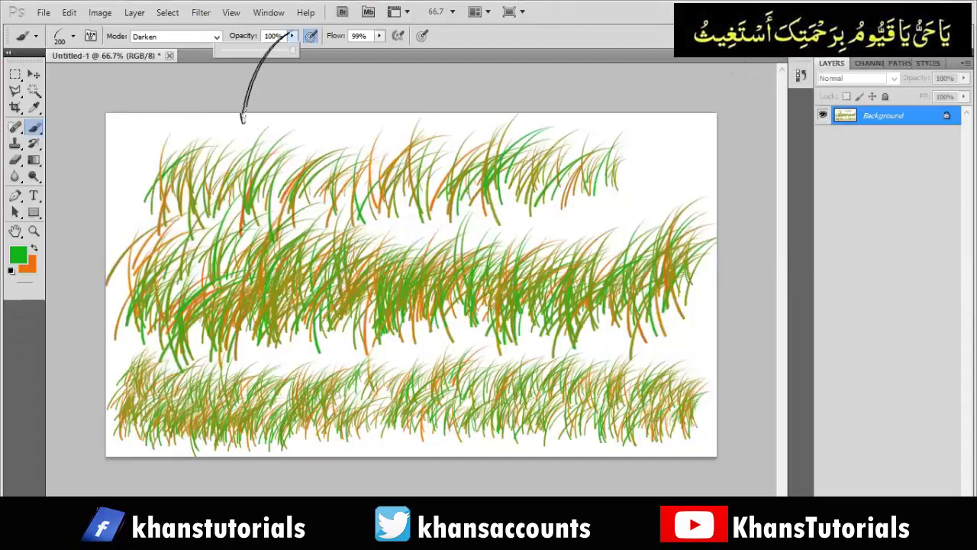
left_click_drag(291, 49, 270, 45)
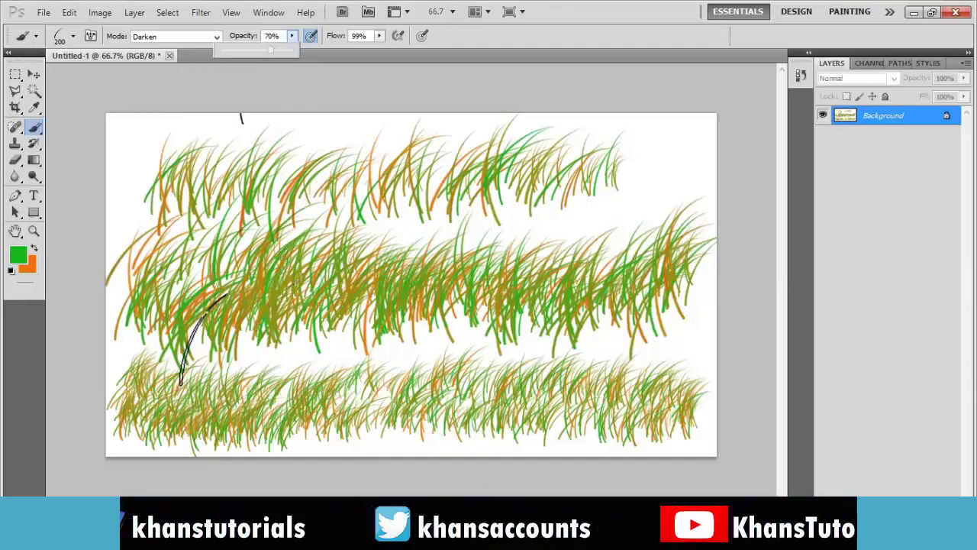
left_click_drag(630, 161, 687, 166)
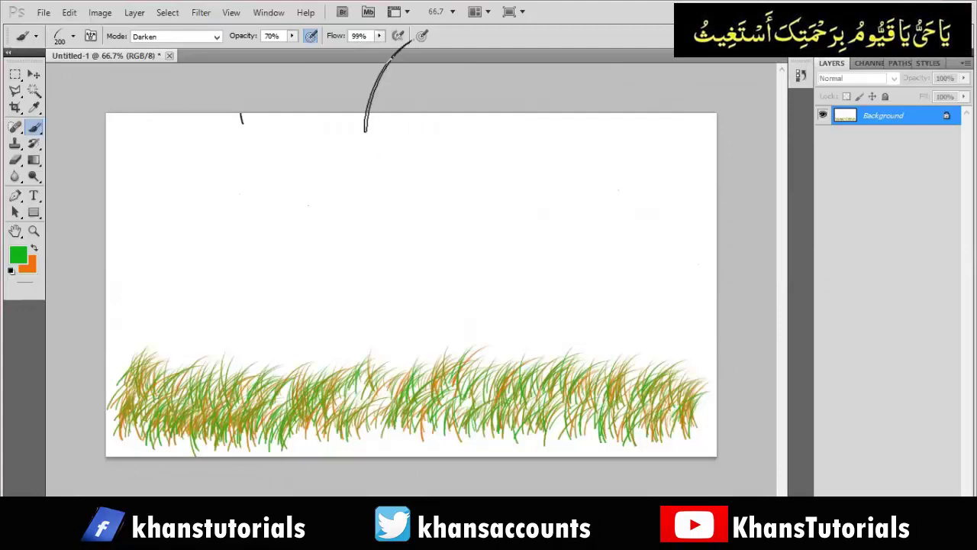
- Reduce the brush flow to 34% and paint a faint row of grass above the bottom strip
left_click(378, 35)
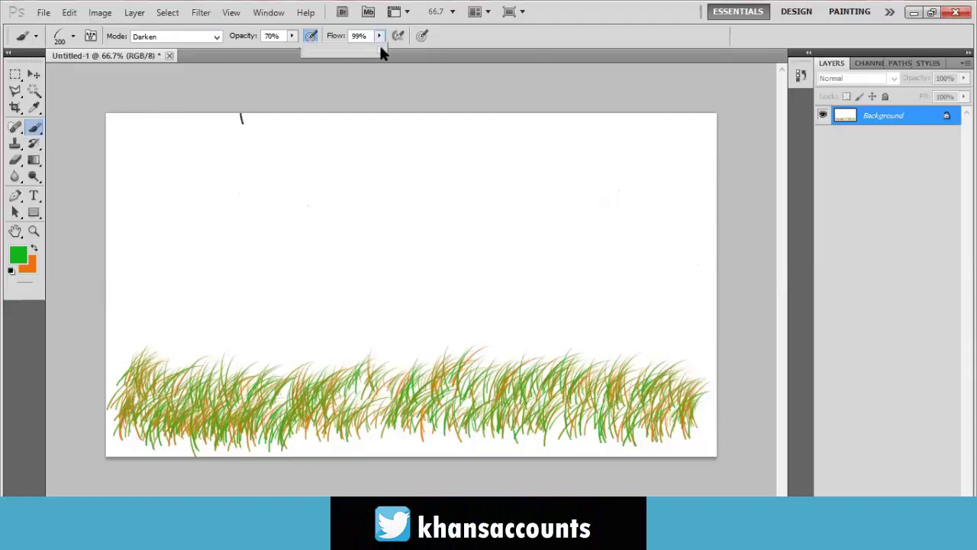
left_click_drag(380, 46, 332, 48)
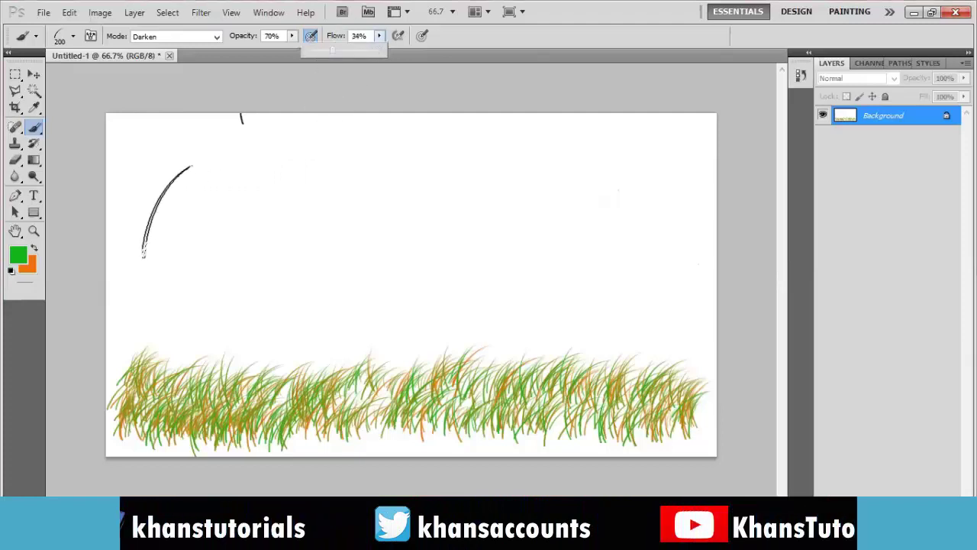
mouse_move(167, 212)
left_mouse_down()
mouse_move(220, 233)
mouse_move(298, 234)
left_mouse_up()
left_click_drag(416, 210, 493, 210)
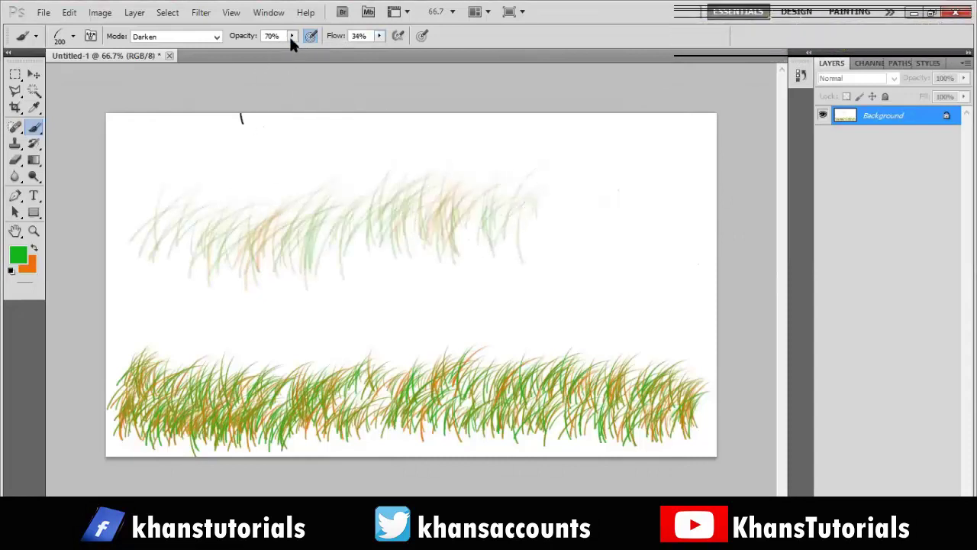
- Paint more grass clumps at 100% opacity across the middle and upper canvas, and return the blending mode to Normal
left_click_drag(290, 47, 316, 47)
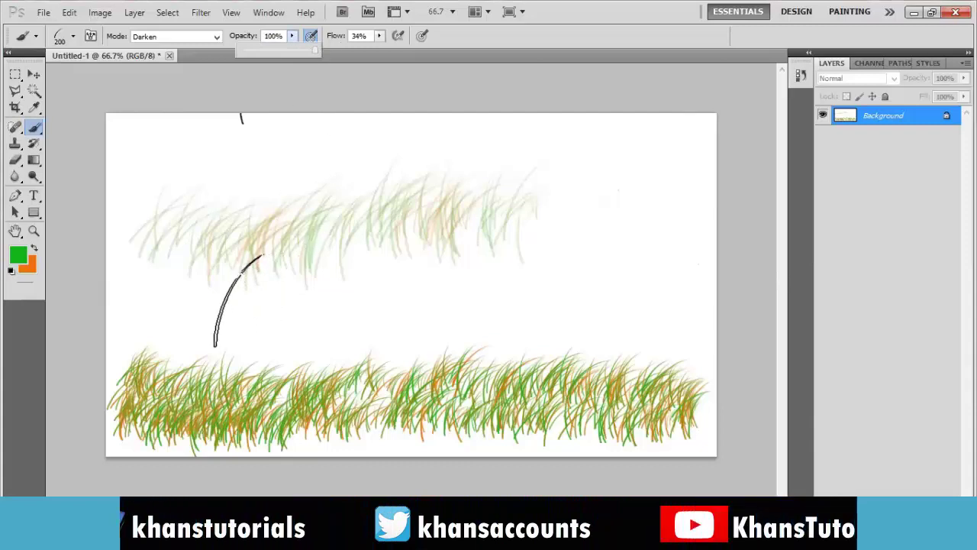
left_click_drag(235, 301, 272, 302)
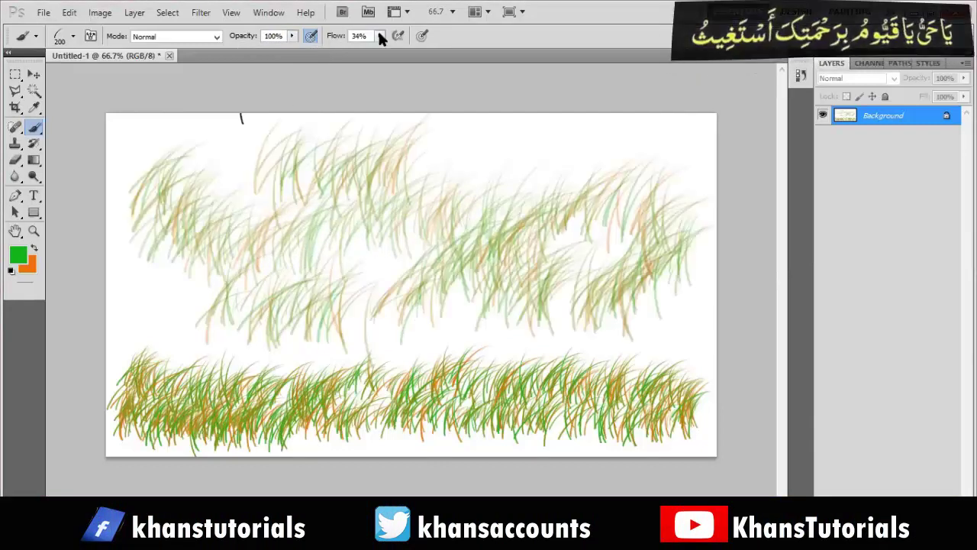
- Paint a dense band of grass across the middle of the canvas at 100% flow, and open the brush presets
left_click(379, 36)
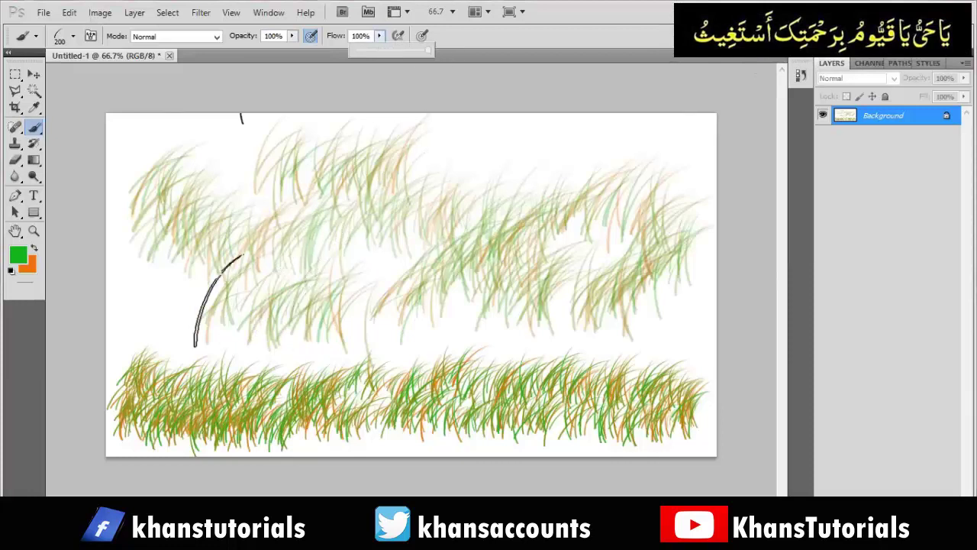
mouse_move(191, 302)
left_mouse_down()
mouse_move(451, 302)
mouse_move(509, 284)
mouse_move(570, 295)
mouse_move(645, 271)
mouse_move(580, 248)
mouse_move(429, 254)
left_mouse_up()
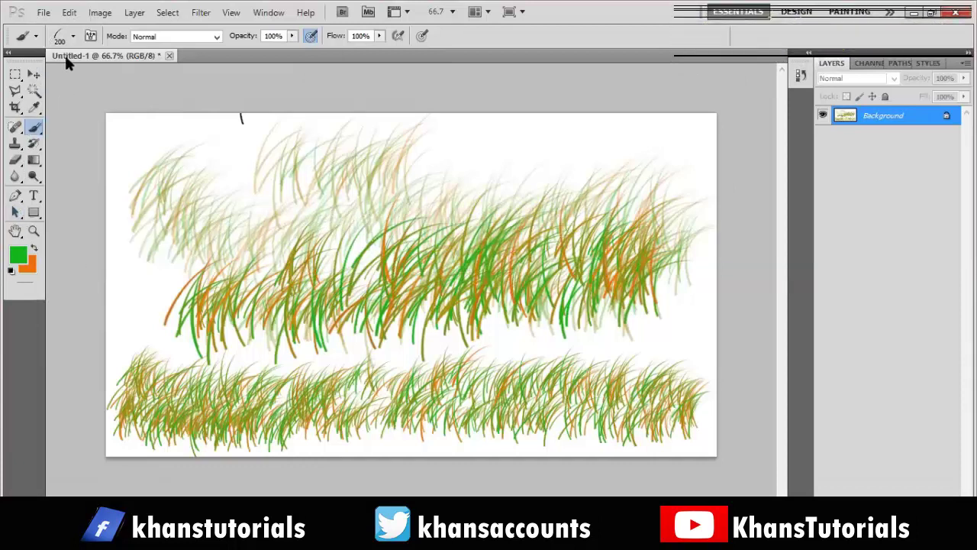
left_click(74, 36)
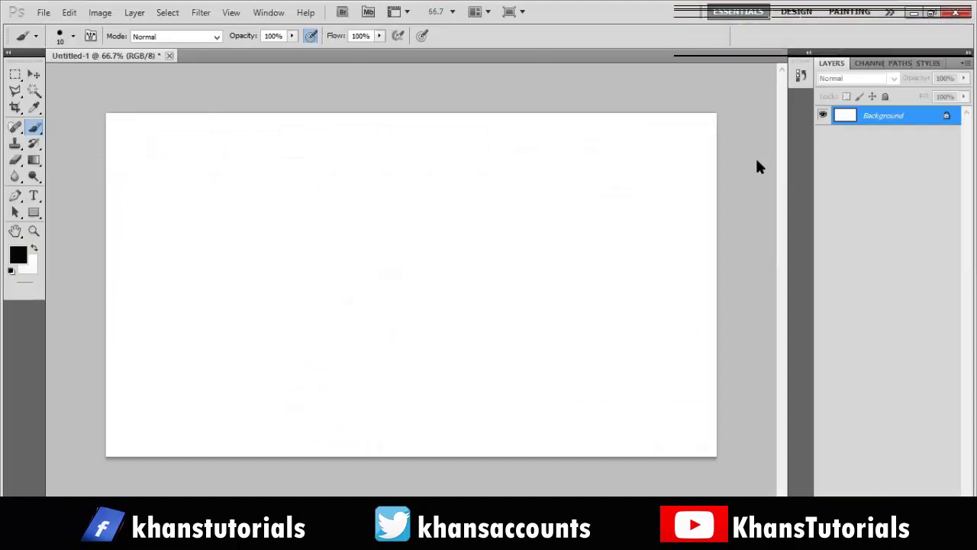
- Add the text "Learn" in black Cambria Bold 6 pt to the upper-left part of the blank canvas
left_click(33, 196)
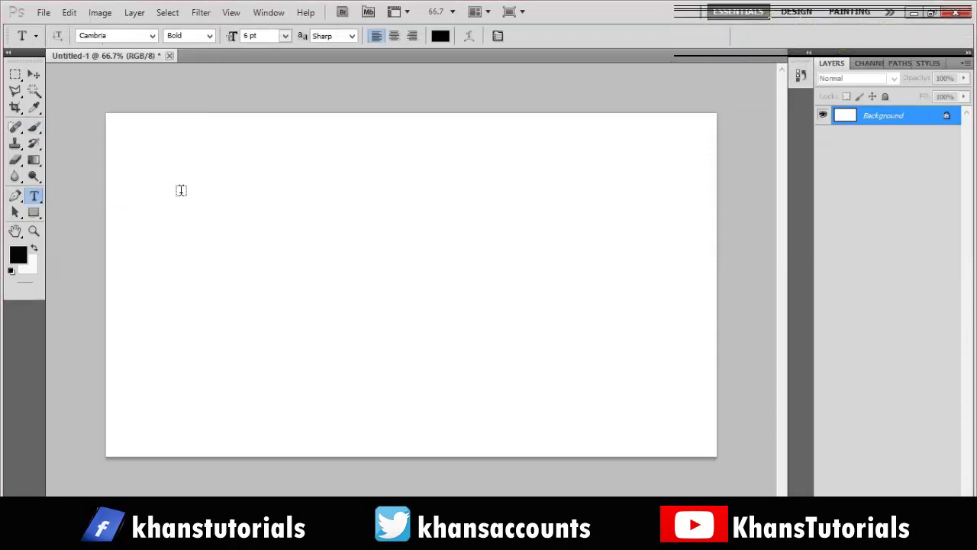
left_click(200, 191)
type("Learn")
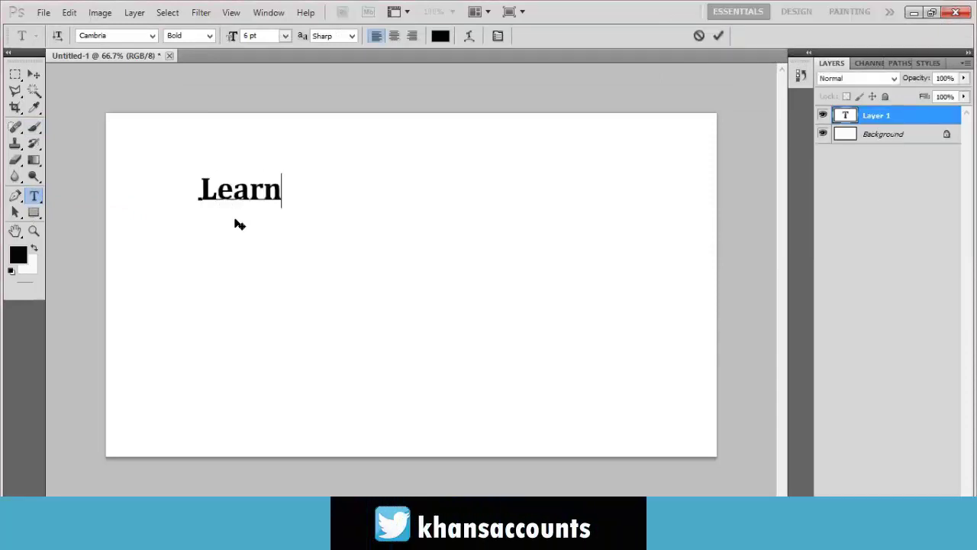
key("ctrl+Return")
key("v")
- Add a separate text layer reading "Adobe Photoshop" directly below the word "Learn"
left_click(34, 197)
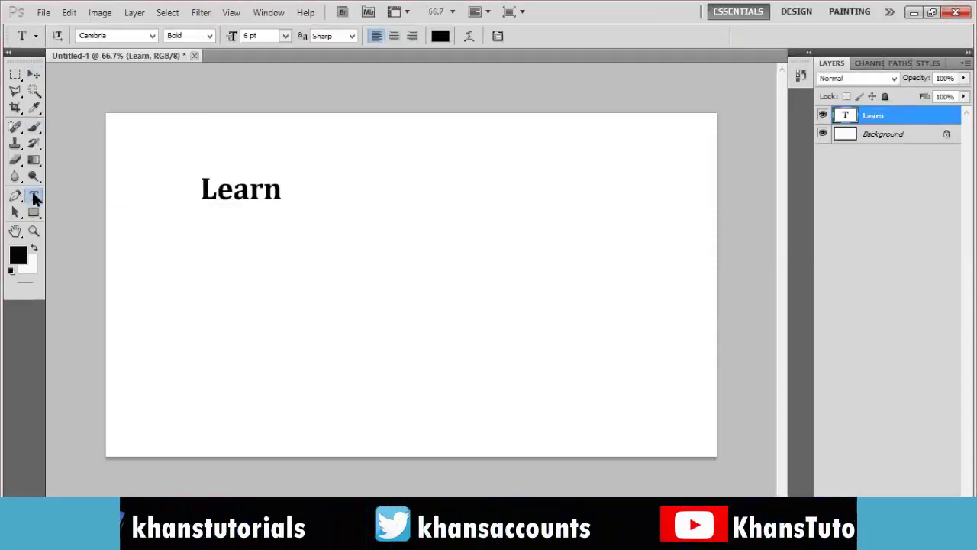
left_click(34, 197)
left_click(106, 194)
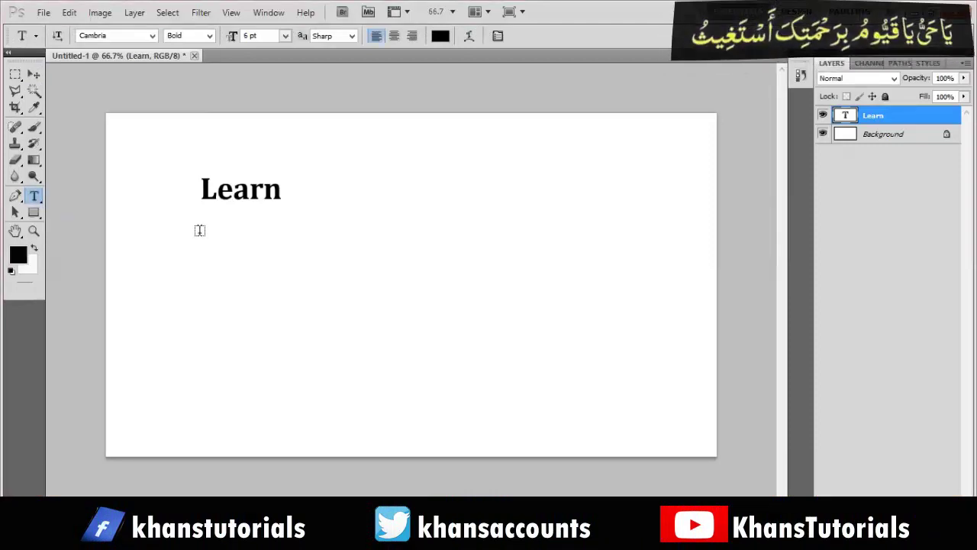
left_click(199, 231)
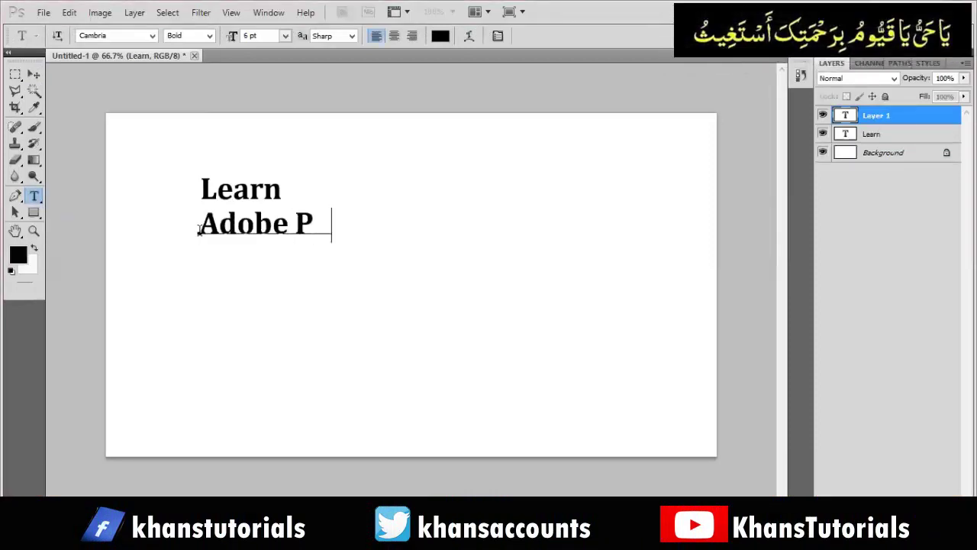
type("Adobe Photosho")
type("p")
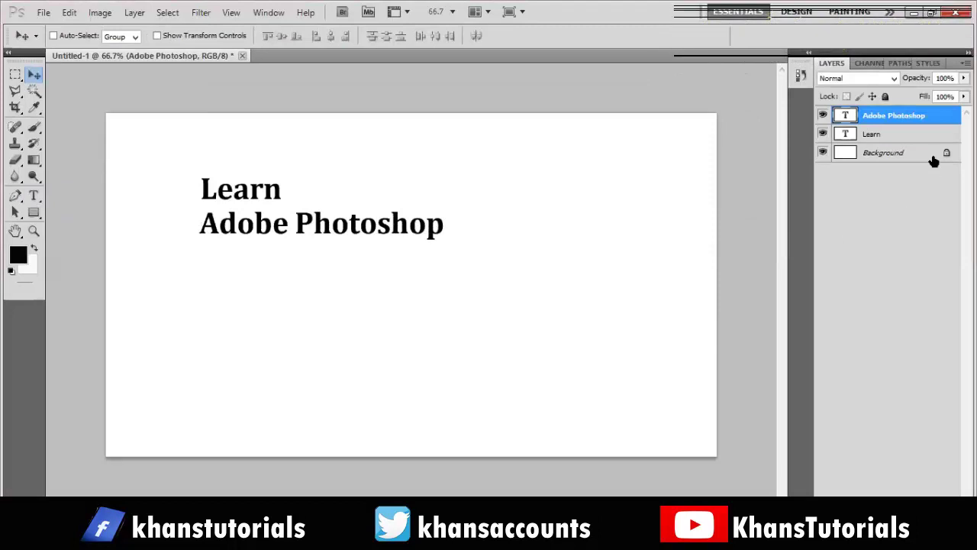